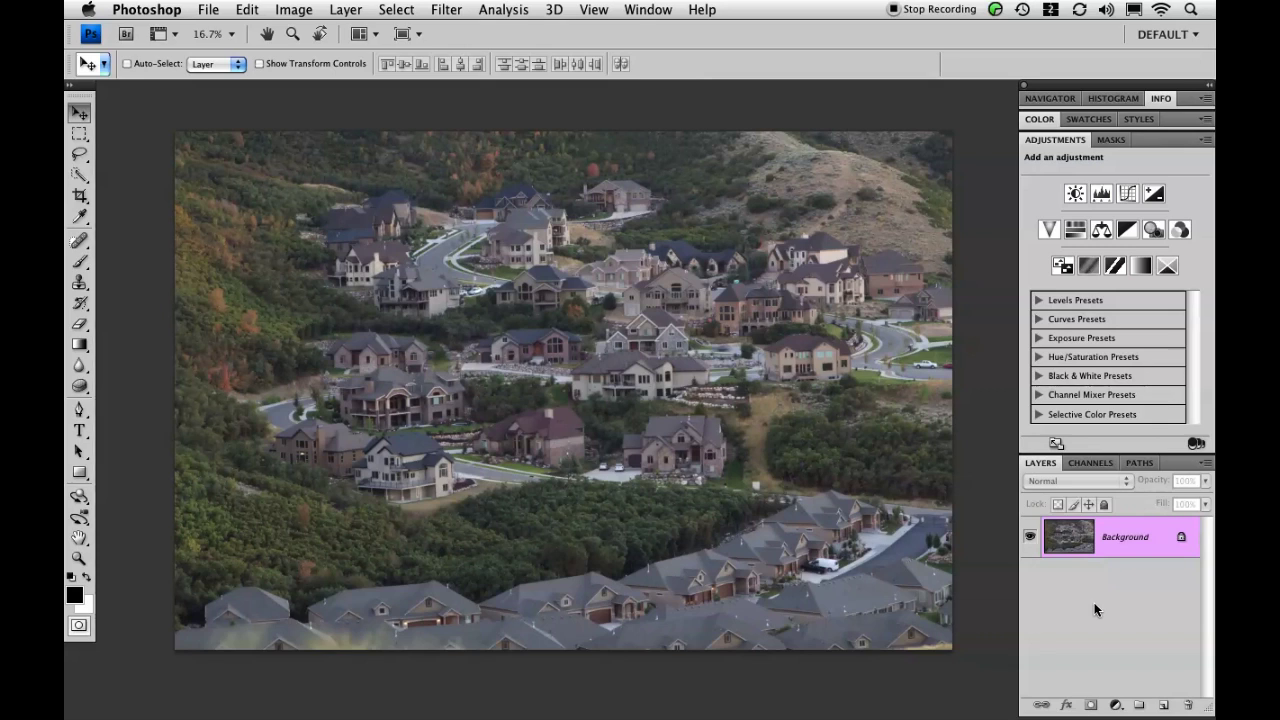
# - Duplicate the photo to Layer 1 and convert that copy into a smart object
pyautogui.press('super+j')
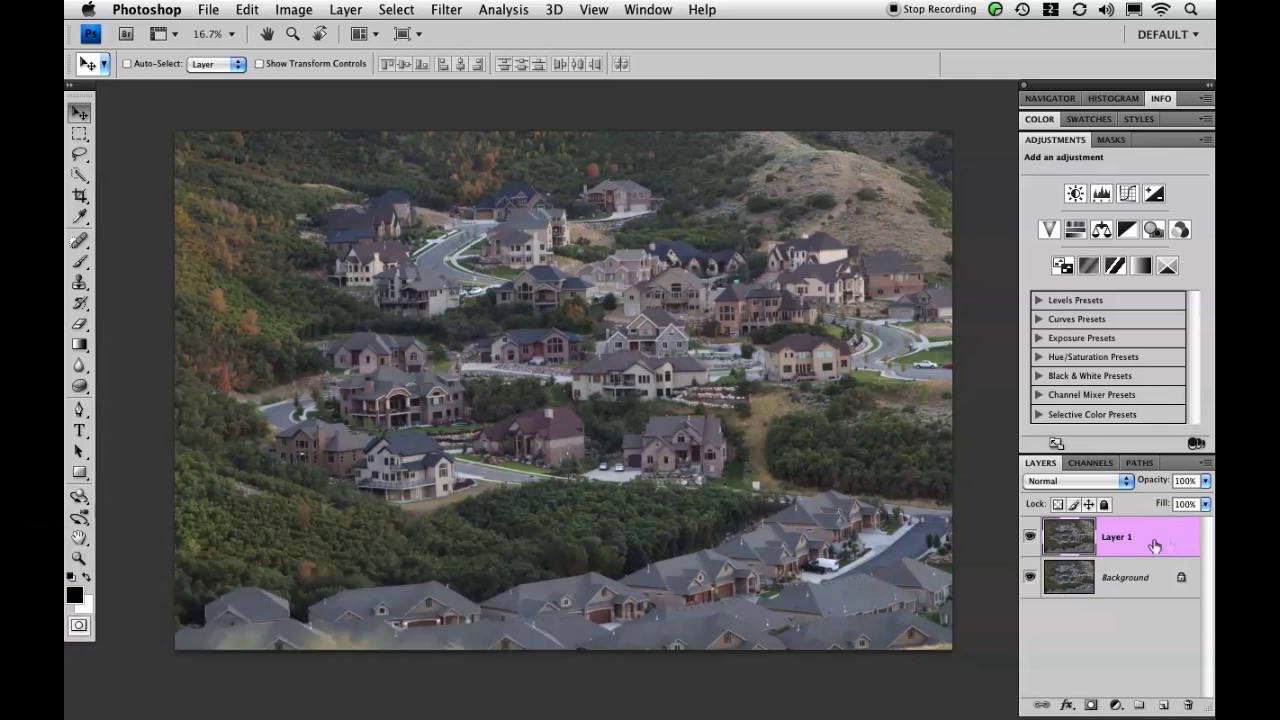
pyautogui.rightClick(1155, 545)
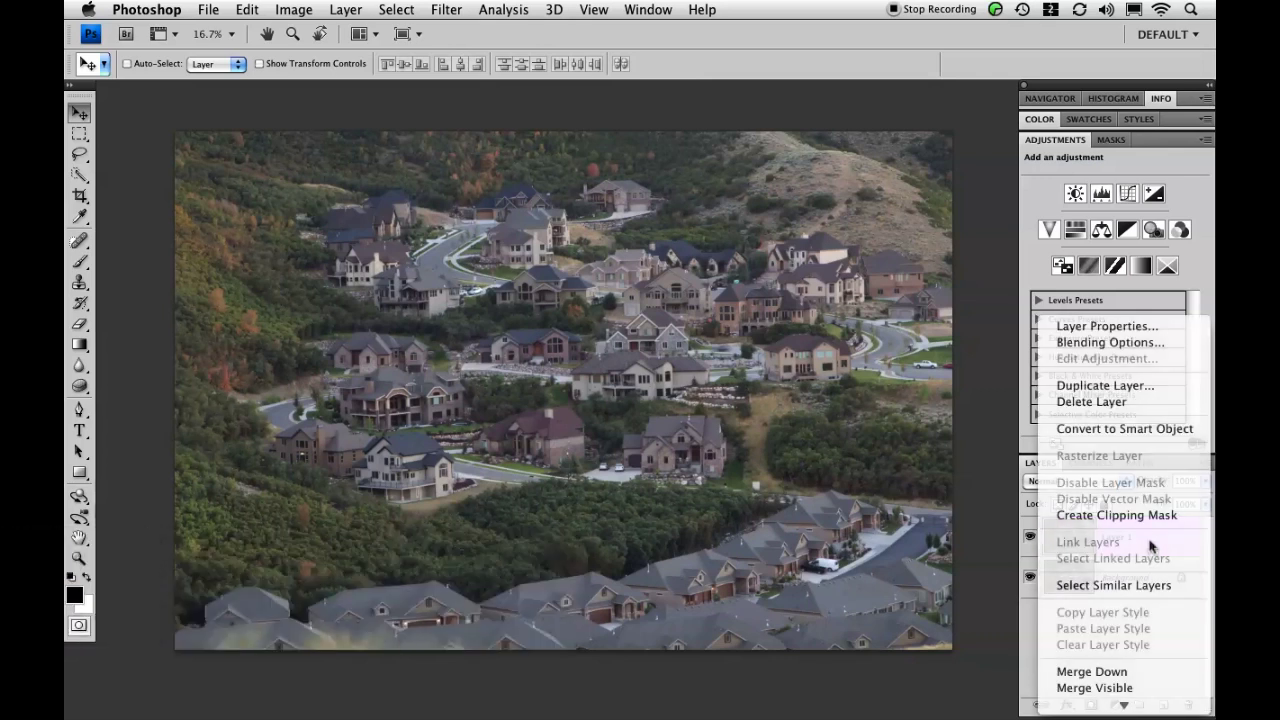
pyautogui.click(1101, 436)
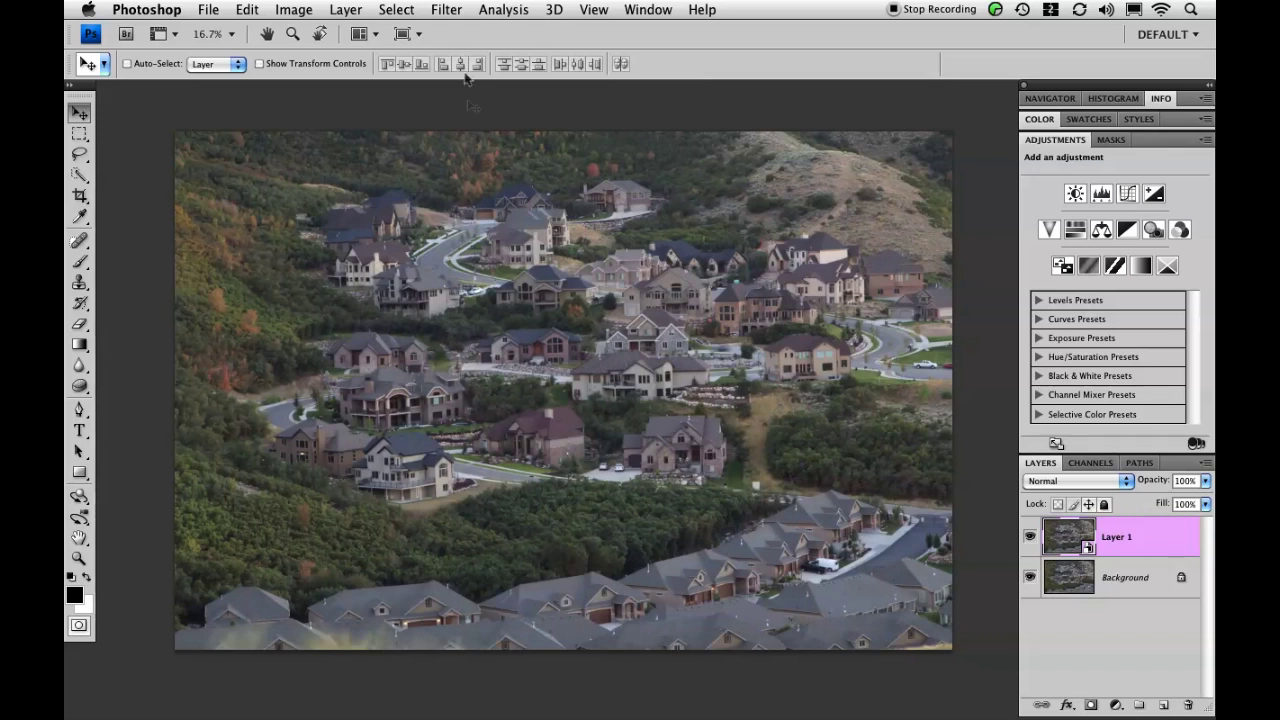
pyautogui.click(448, 10)
# - Apply a 50-pixel Gaussian Blur smart filter to the smart-object copy
pyautogui.moveTo(497, 170)
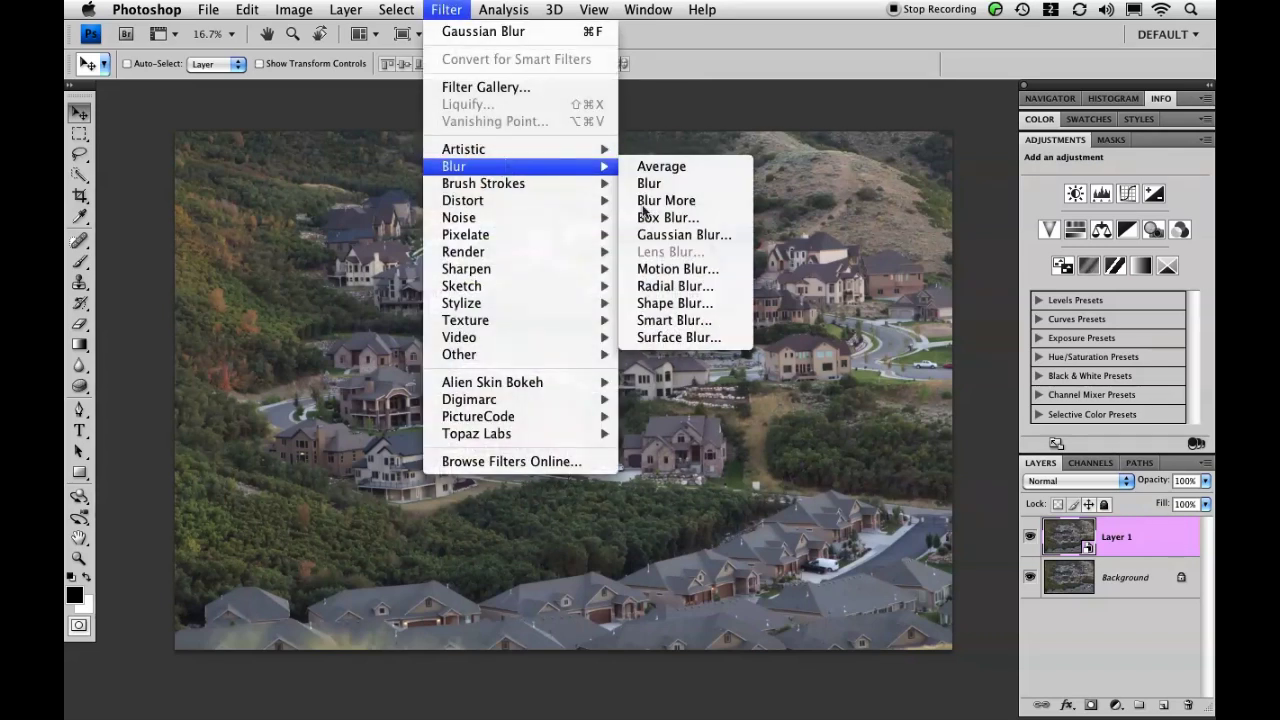
pyautogui.click(668, 234)
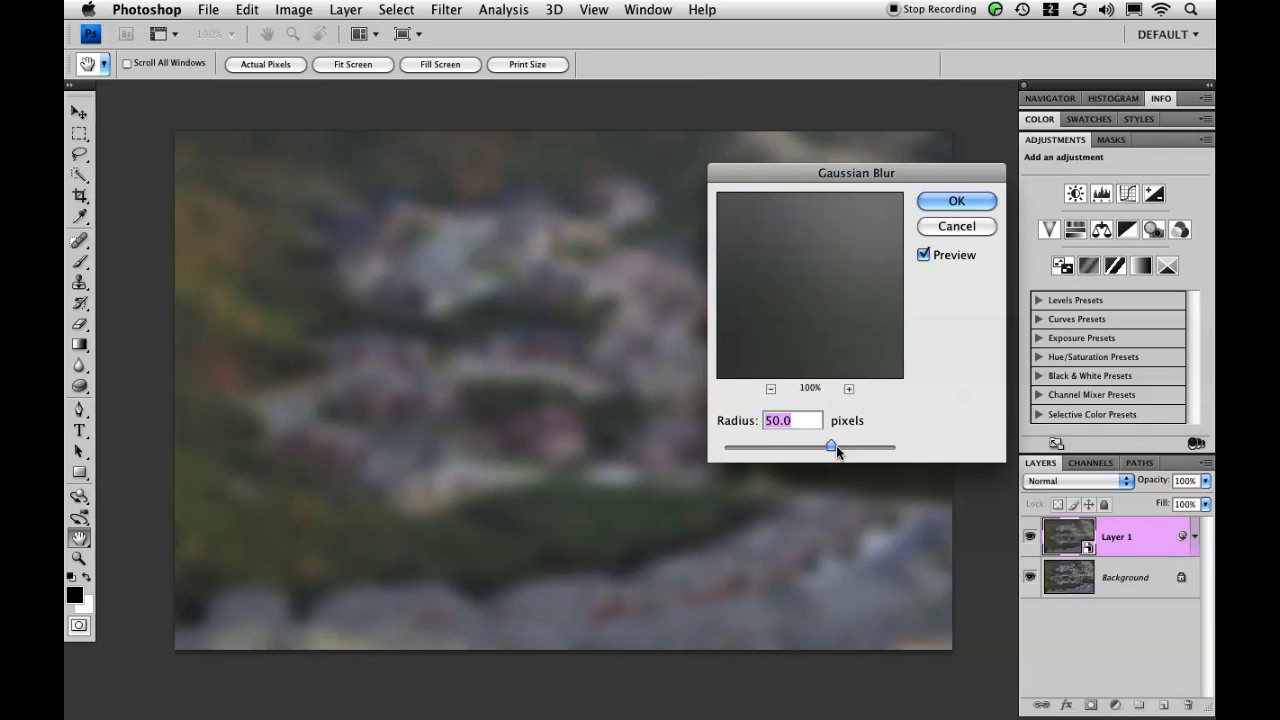
pyautogui.click(950, 200)
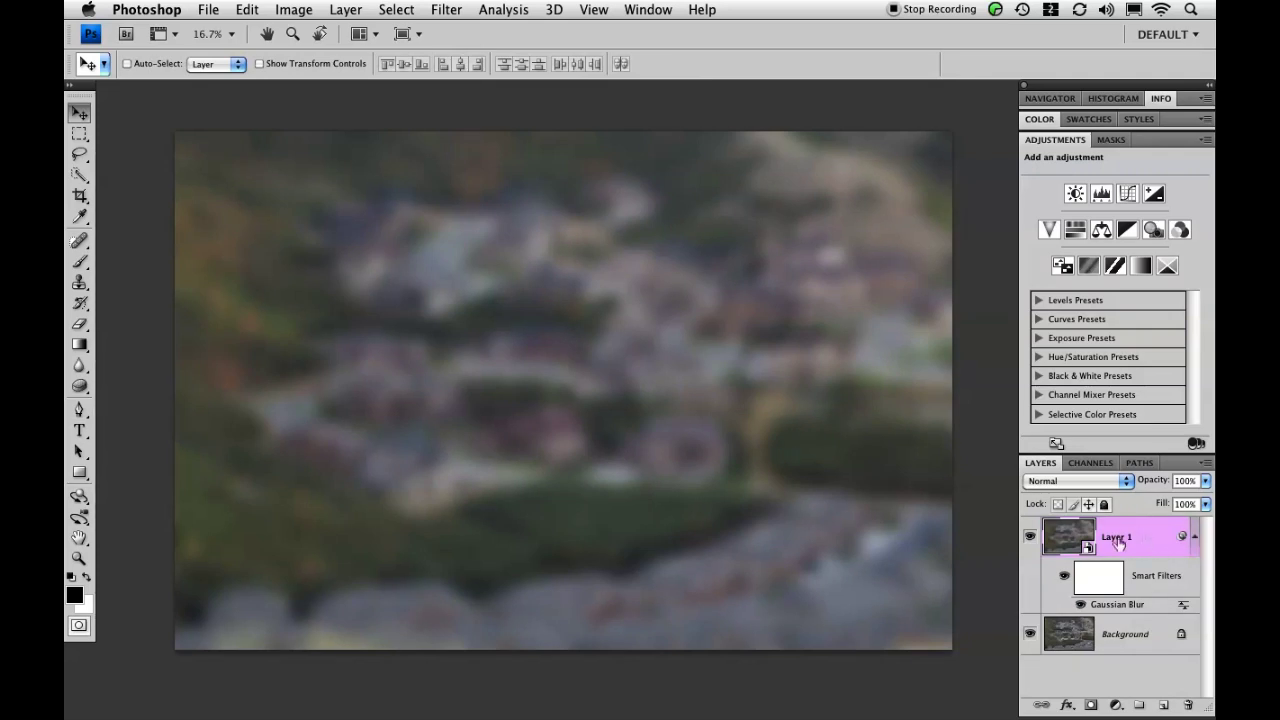
# - Add a layer mask to Layer 1, target it, and pick the Rectangular Marquee
pyautogui.click(1091, 705)
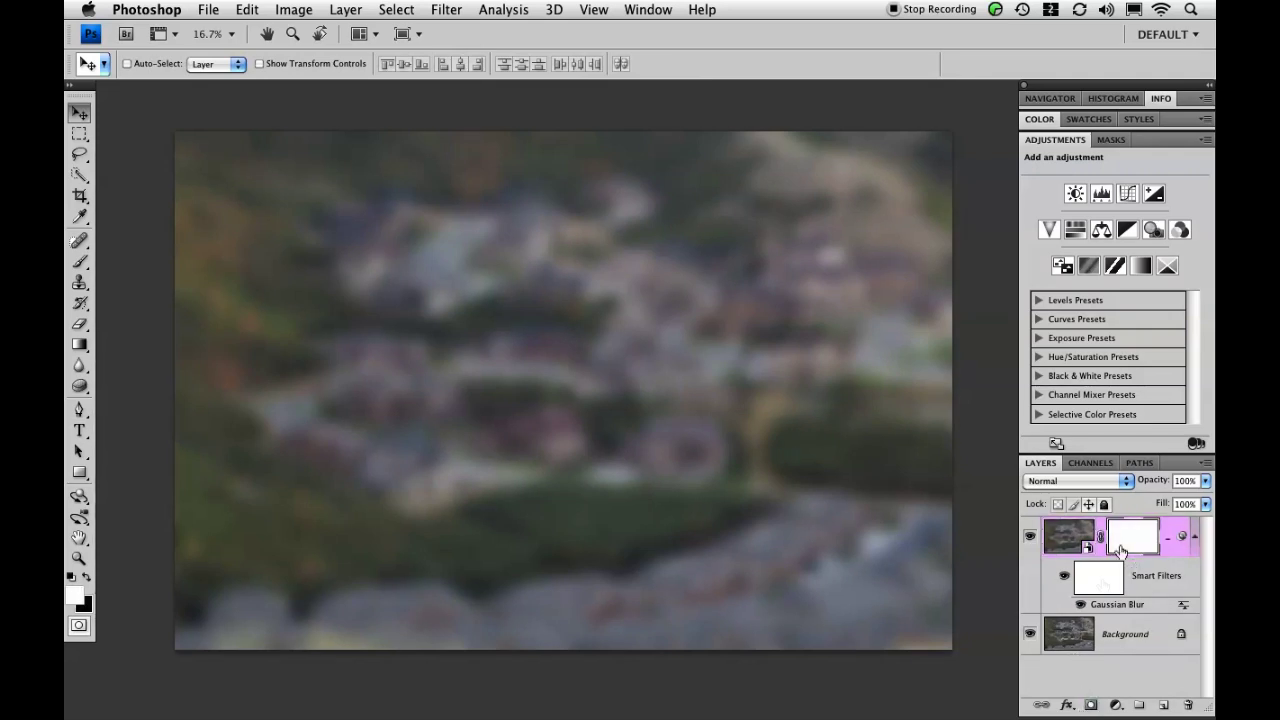
pyautogui.click(1103, 585)
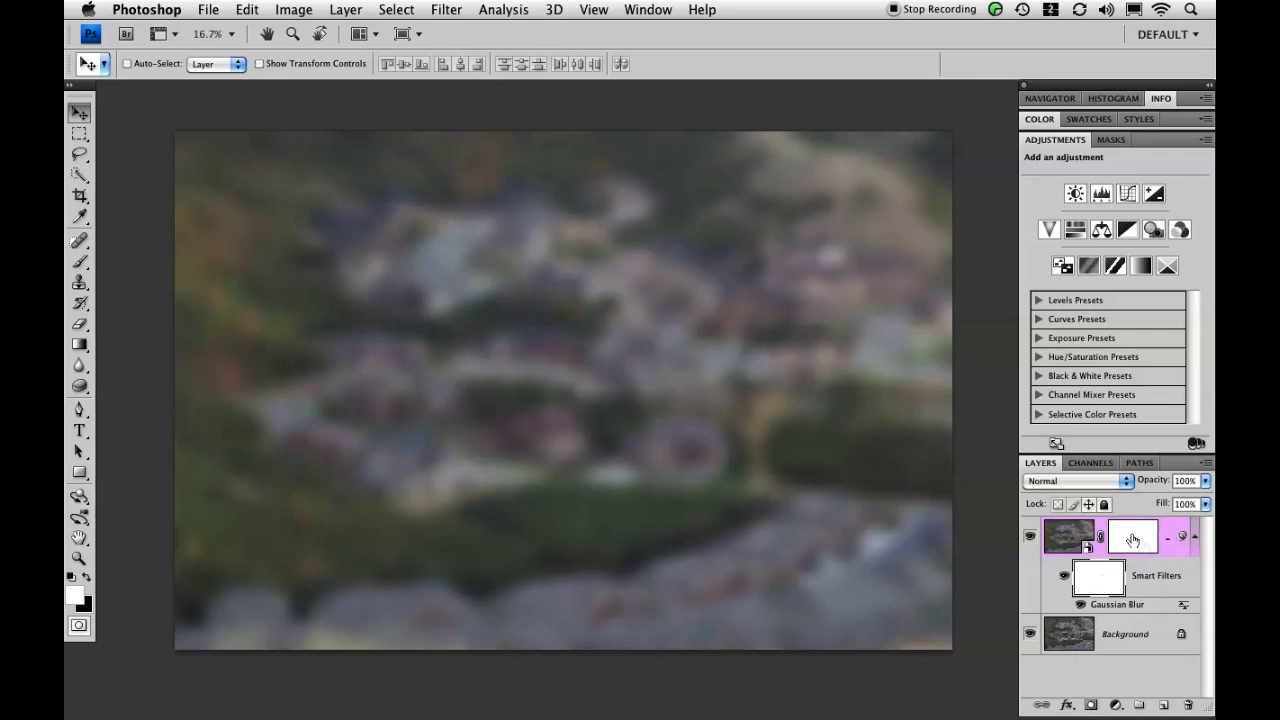
pyautogui.click(1132, 540)
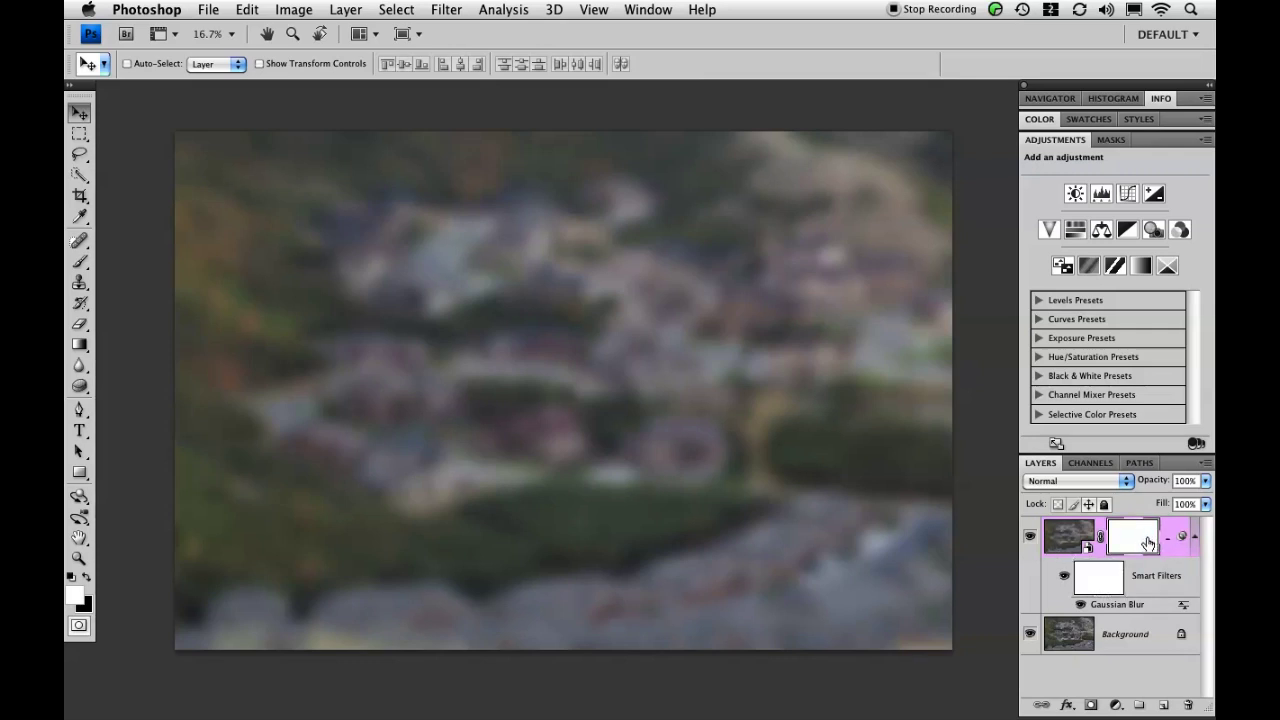
pyautogui.click(81, 140)
pyautogui.click(81, 140)
pyautogui.click(81, 140)
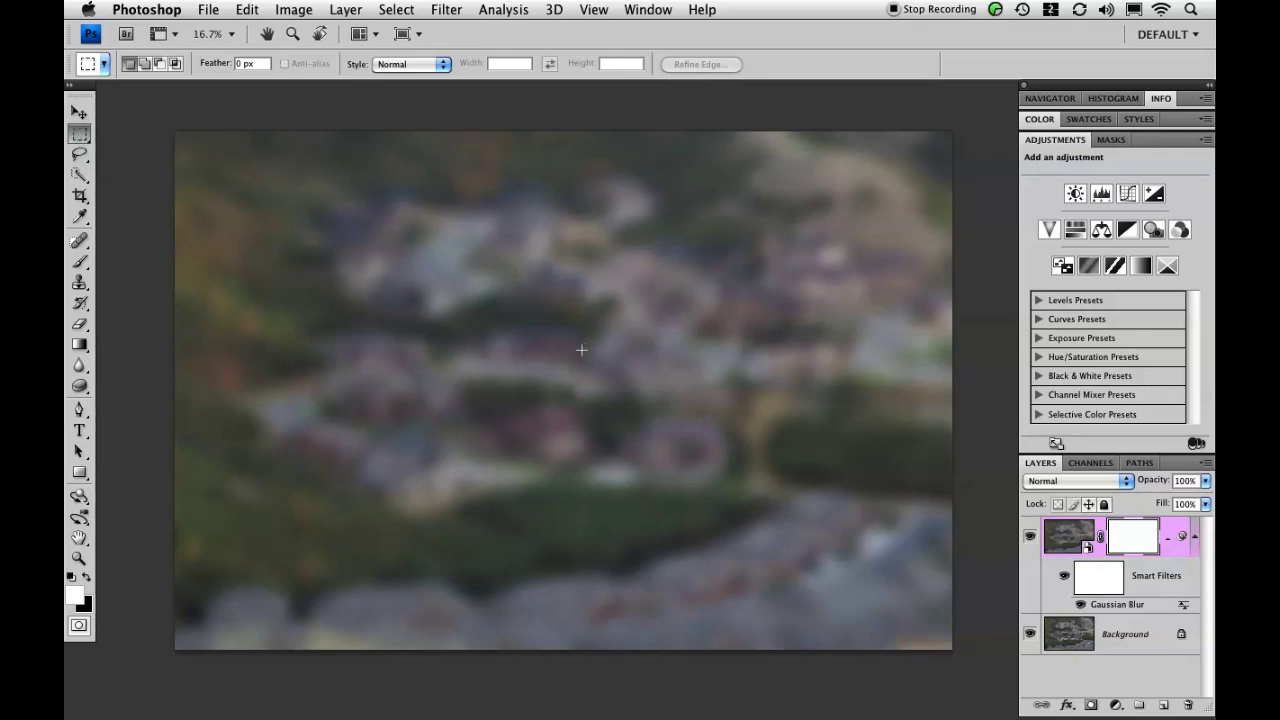
# - Fill a horizontal band across the middle of the mask with black, then deselect
pyautogui.moveTo(176, 287); pyautogui.dragTo(603, 352)
pyautogui.moveTo(960, 389); pyautogui.dragTo(960, 398)
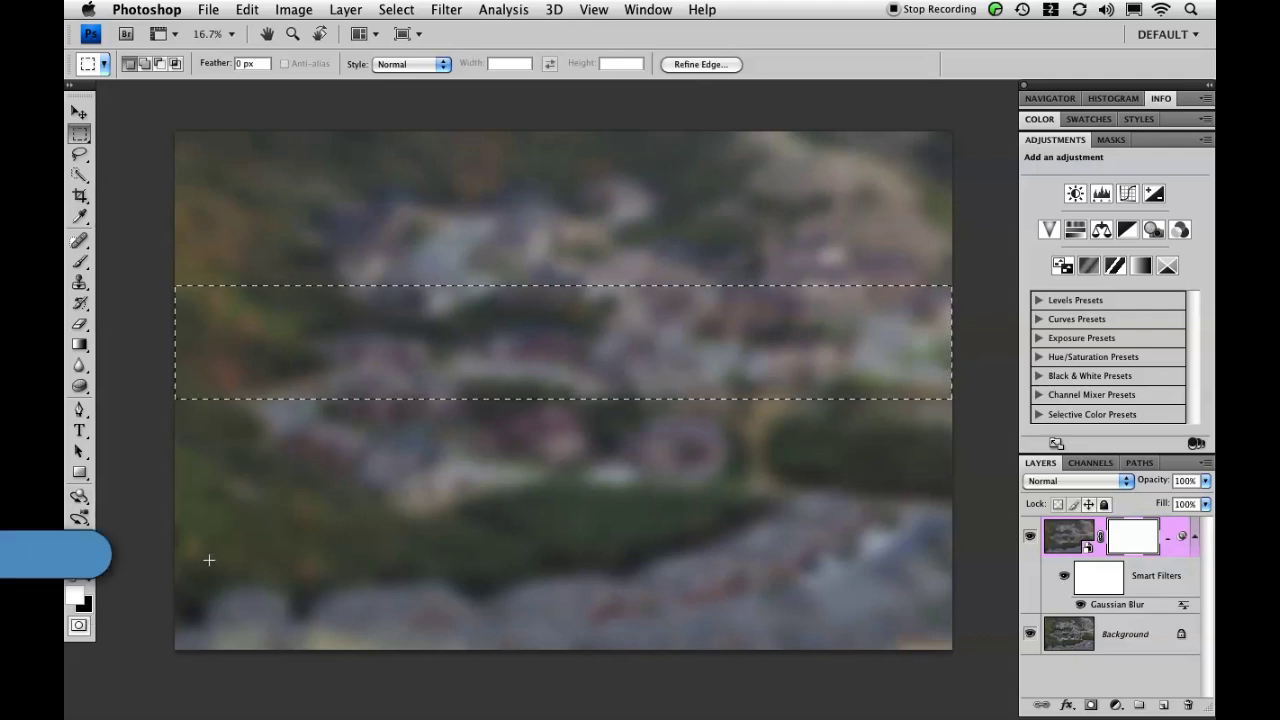
pyautogui.press('super+BackSpace')
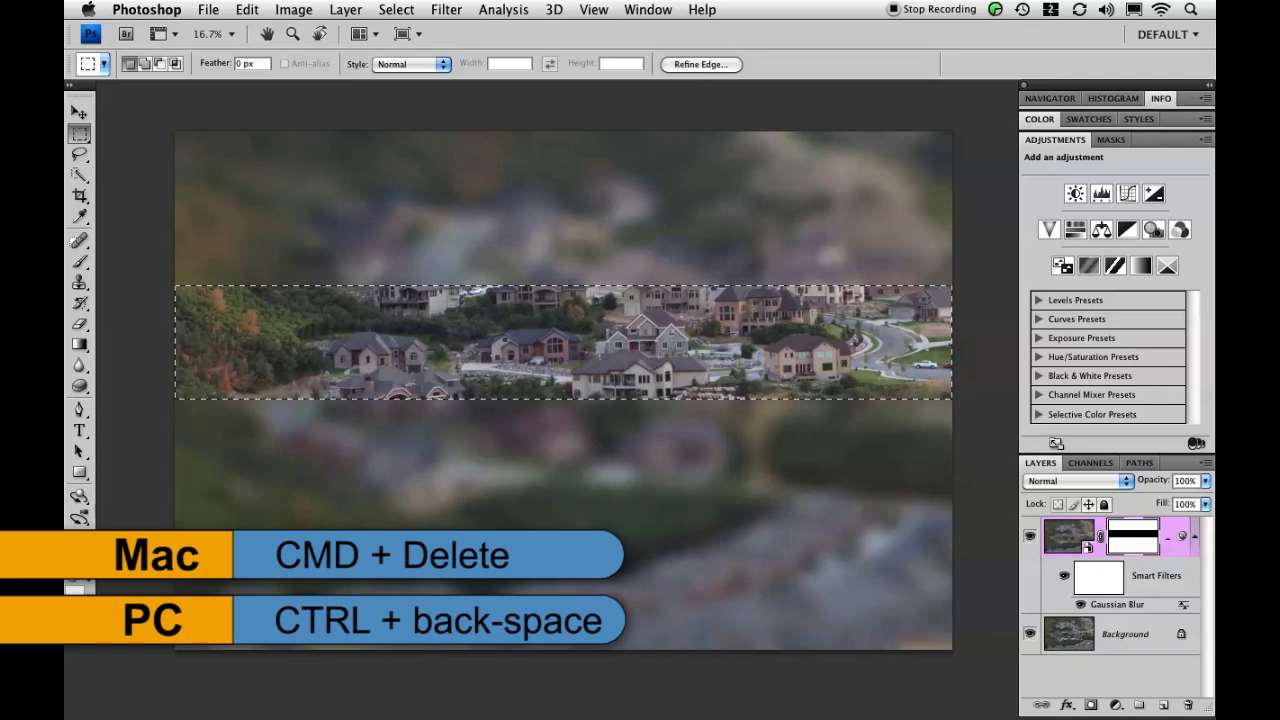
pyautogui.press('super+d')
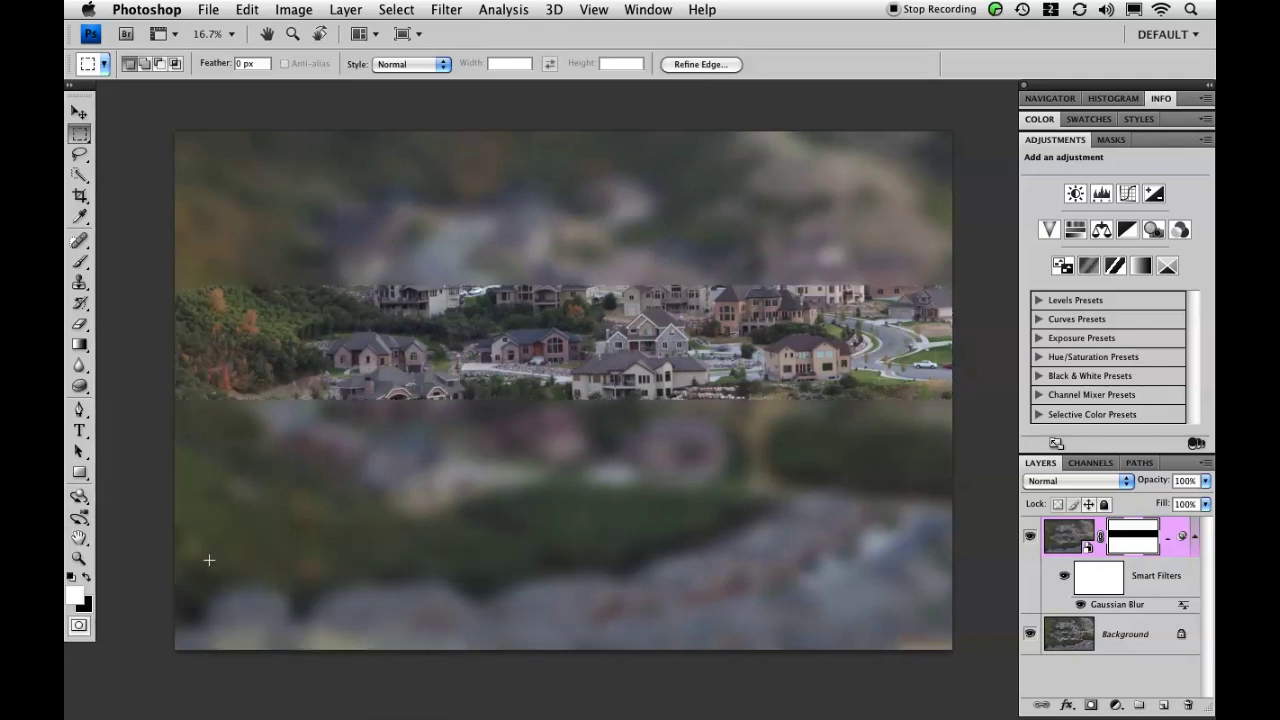
# - Feather Layer 1's mask to 61 px in the mask properties
pyautogui.click(1109, 141)
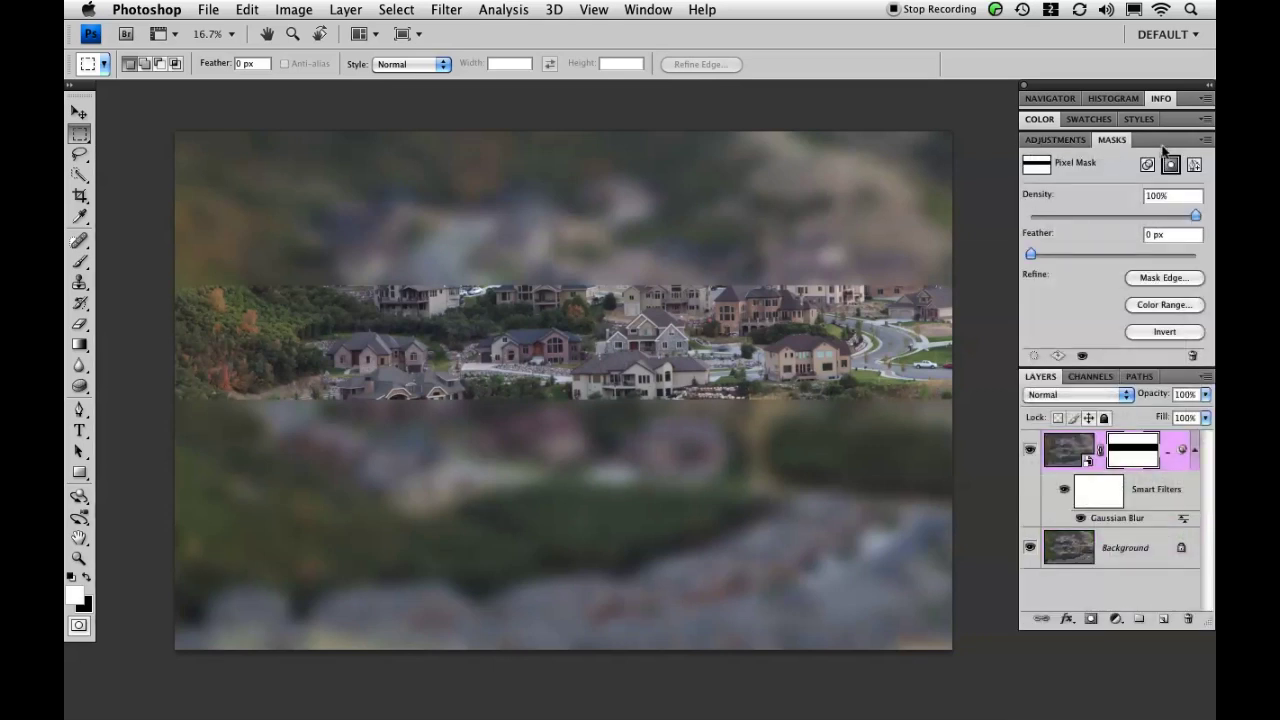
pyautogui.moveTo(1032, 256); pyautogui.dragTo(1143, 256)
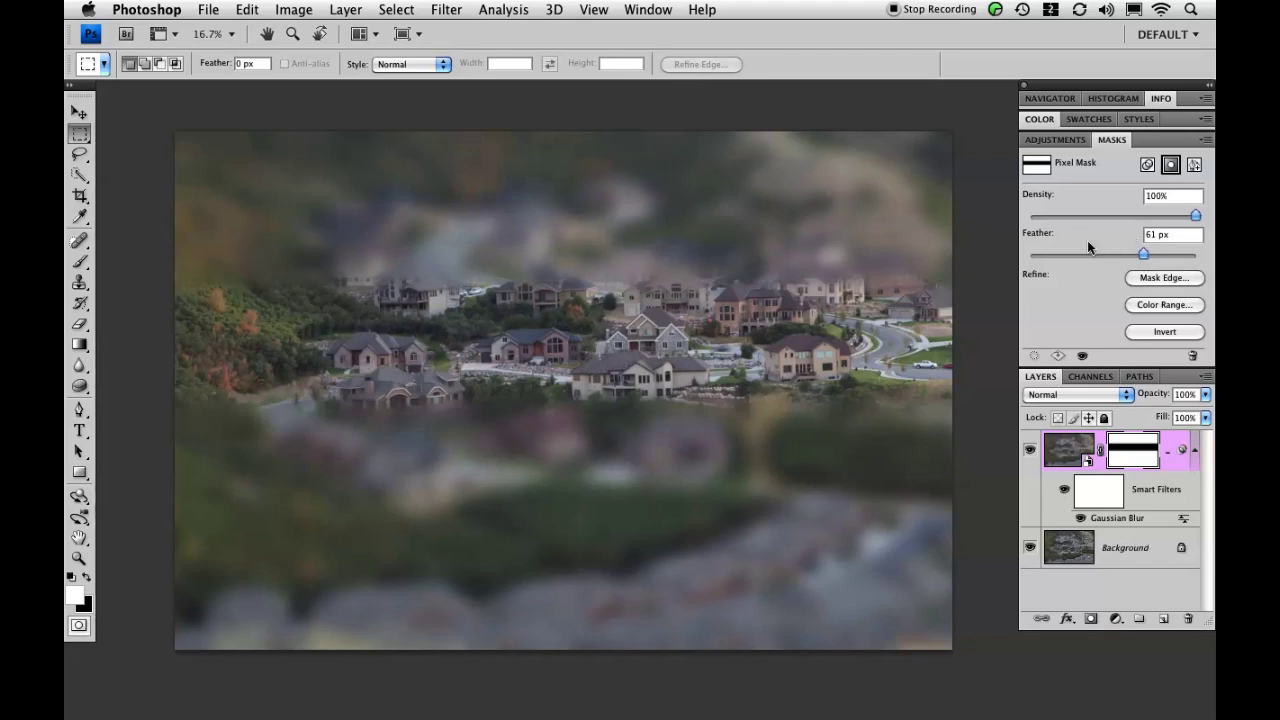
pyautogui.click(1055, 142)
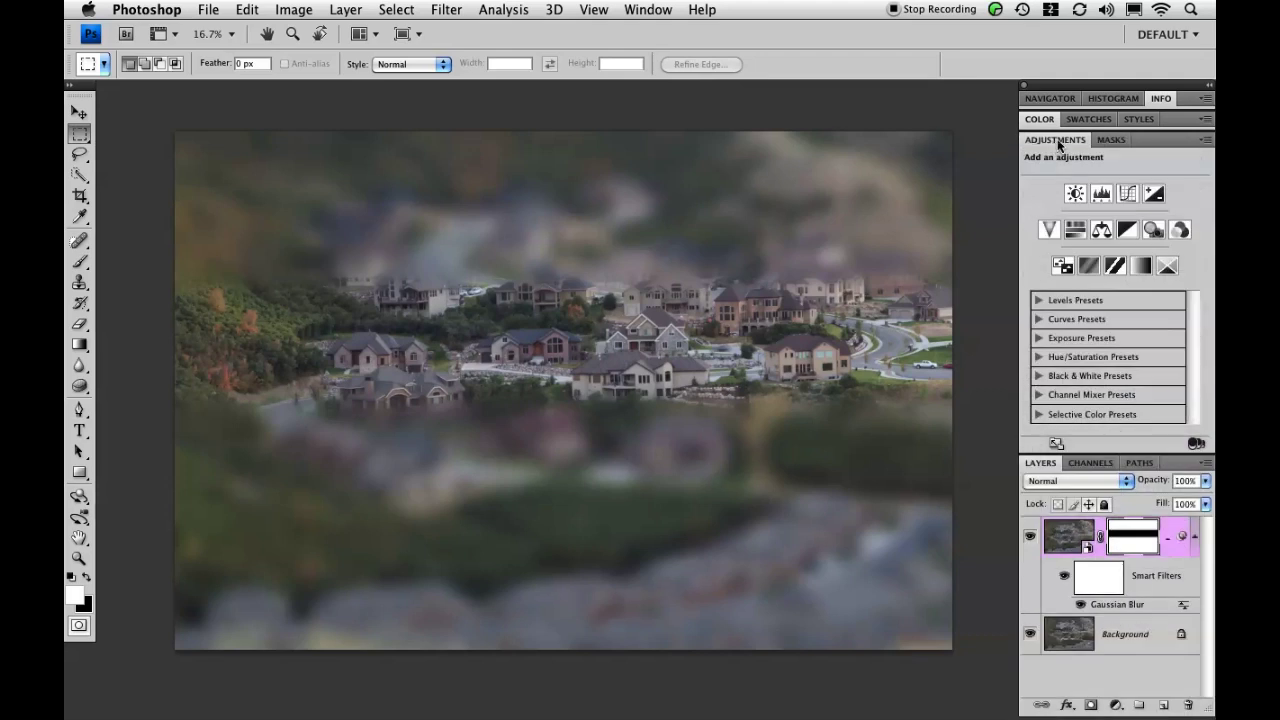
# - Lower the Gaussian Blur smart filter radius from 50 to 17.3 pixels
pyautogui.doubleClick(1126, 606)
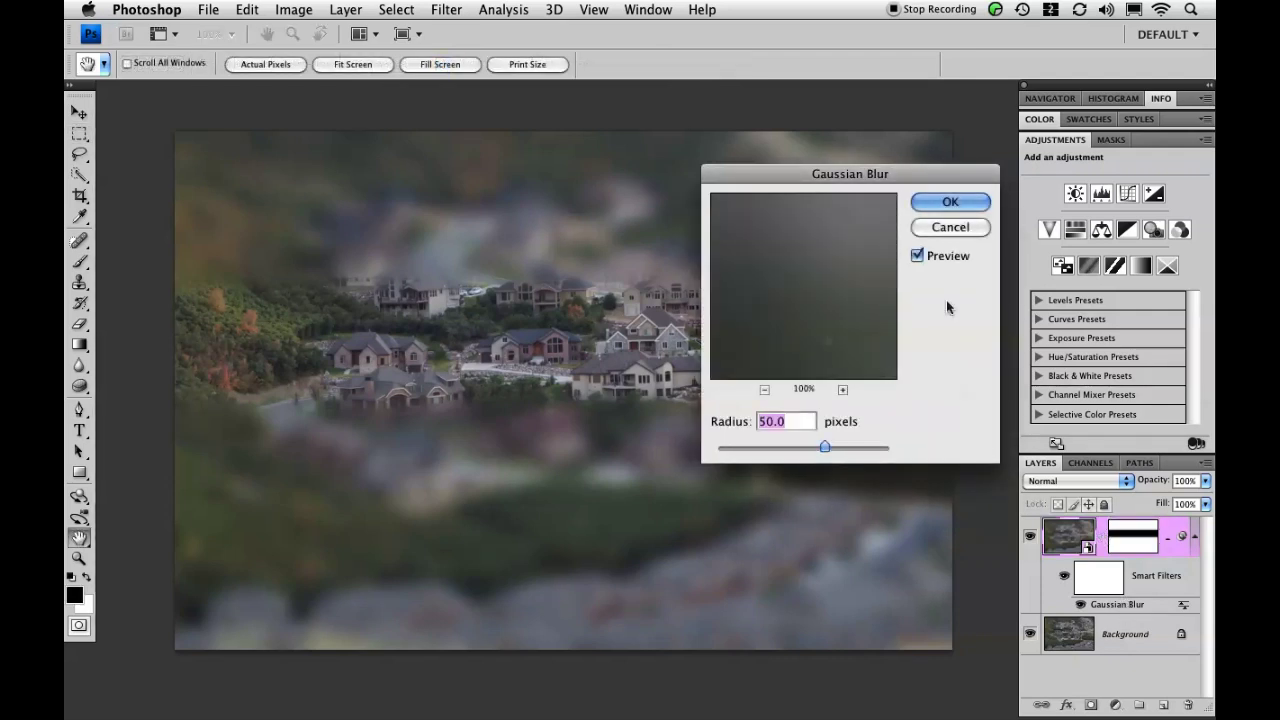
pyautogui.moveTo(824, 447); pyautogui.dragTo(792, 448)
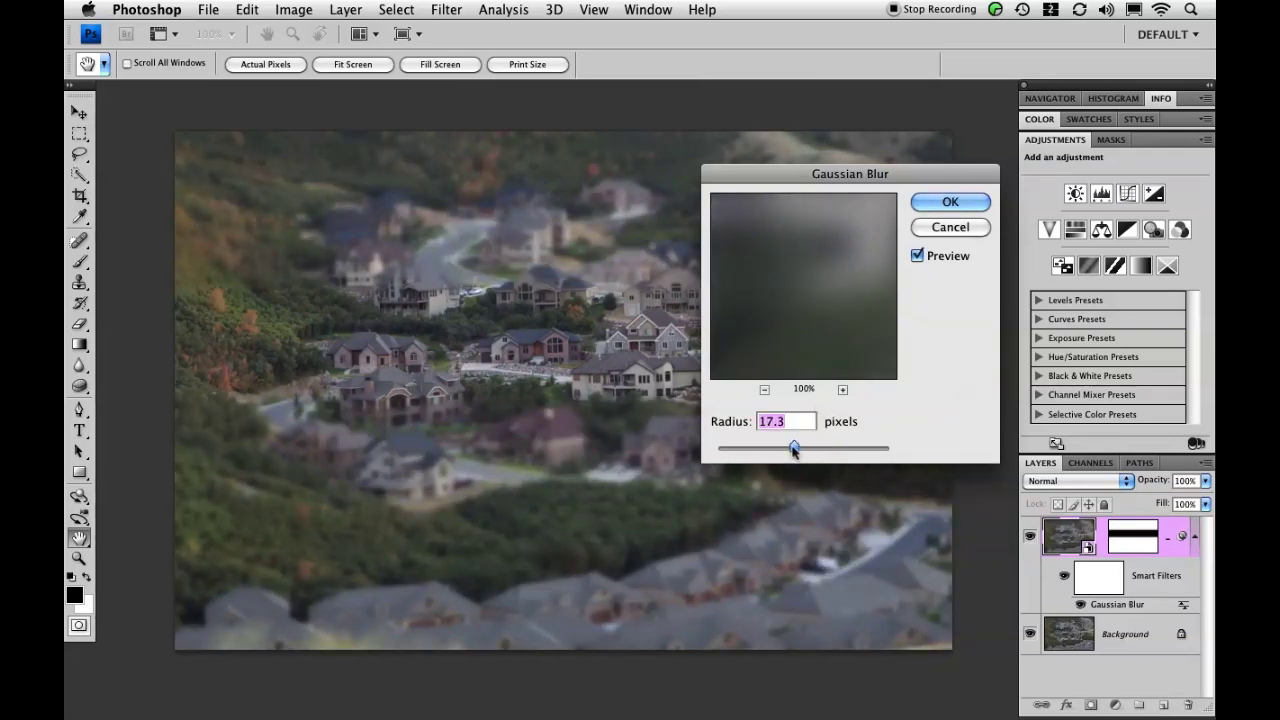
pyautogui.moveTo(847, 175); pyautogui.dragTo(900, 180)
pyautogui.click(1003, 183)
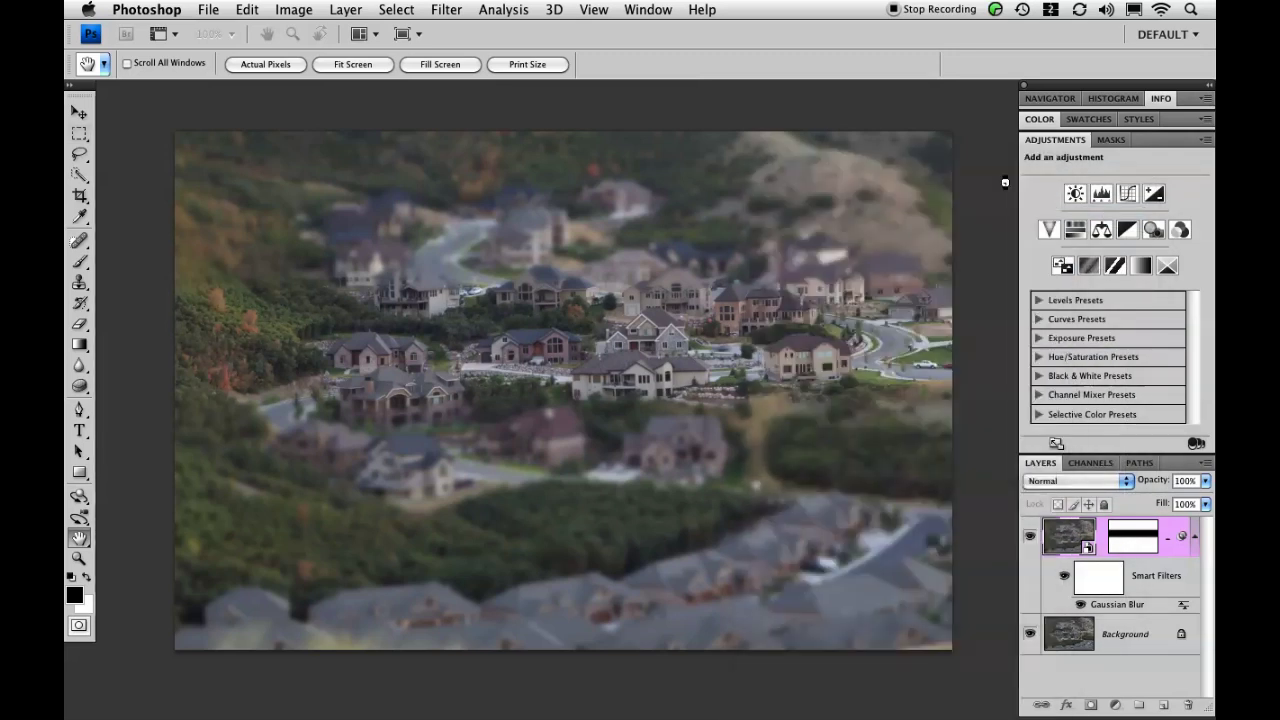
pyautogui.press('m')
pyautogui.press('x')
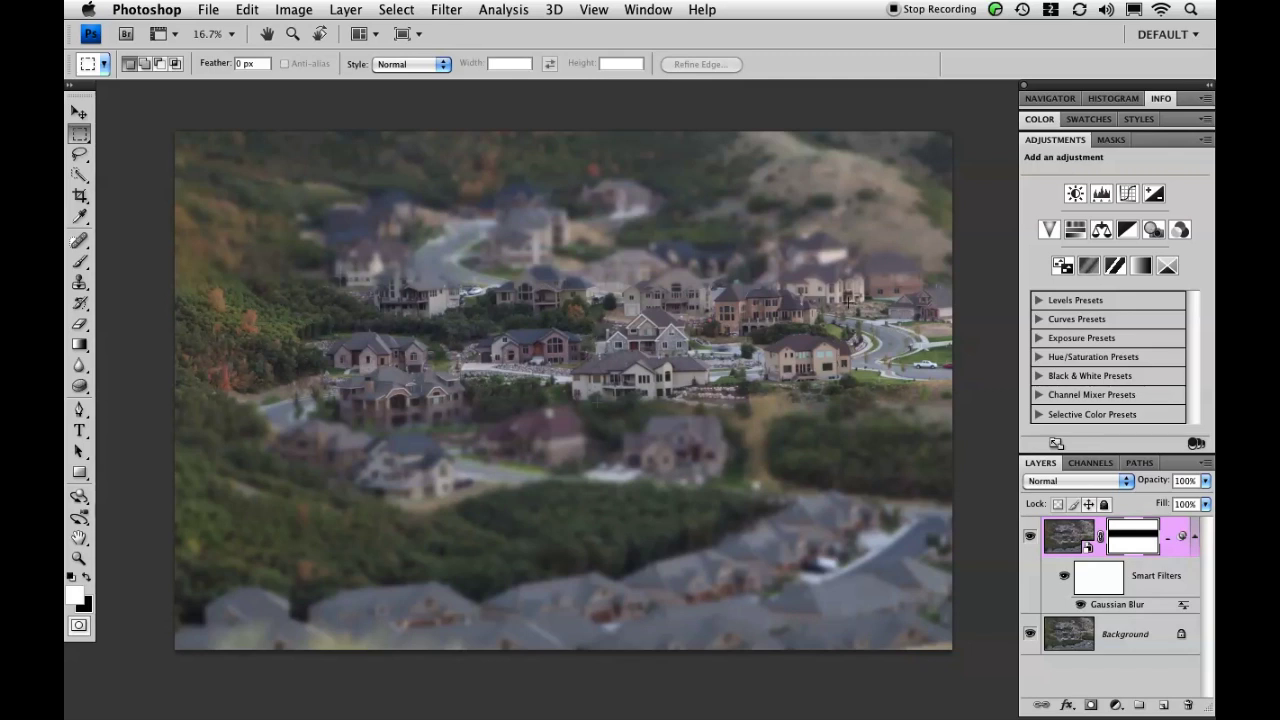
# - Move the sharp focus band on the mask lower over the central houses
pyautogui.press('v')
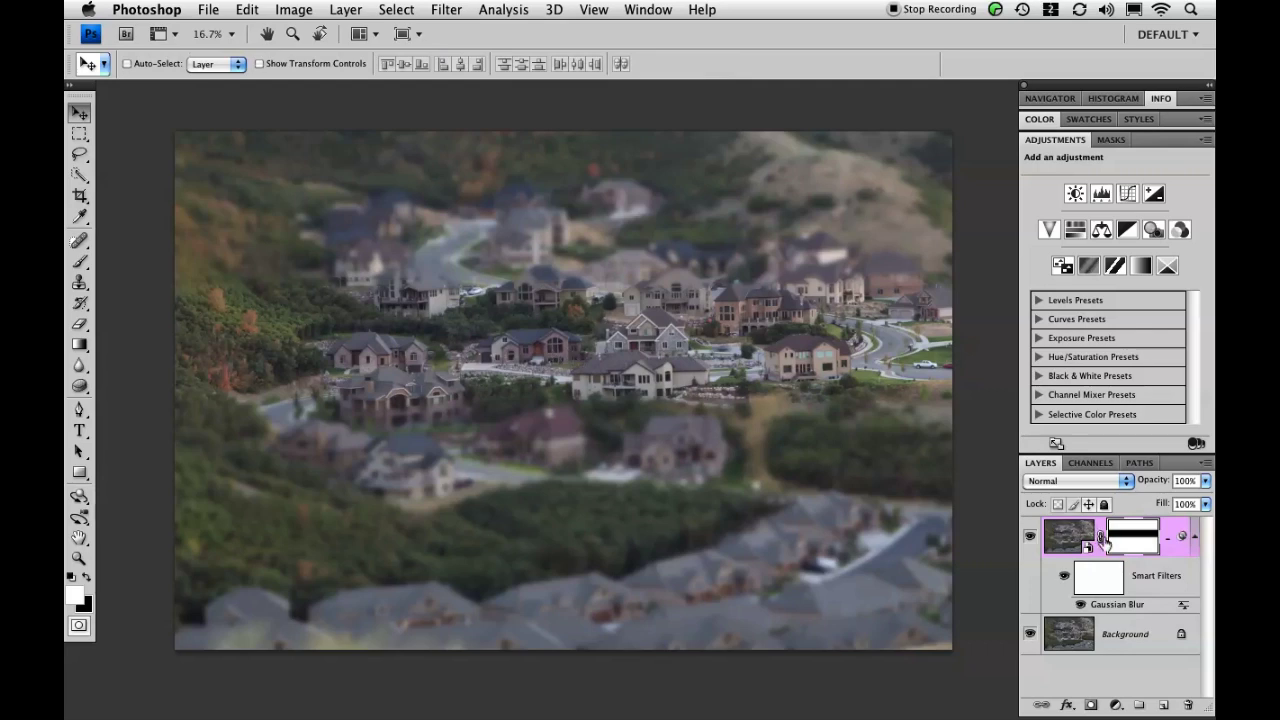
pyautogui.moveTo(573, 347); pyautogui.dragTo(643, 333)
pyautogui.moveTo(604, 352)
pyautogui.mouseDown()
pyautogui.moveTo(700, 393)
pyautogui.moveTo(530, 328)
pyautogui.moveTo(586, 307)
pyautogui.moveTo(603, 351)
pyautogui.mouseUp()
# - Enlarge the band and rotate it about -8° to follow the diagonal houses
pyautogui.press('super+t')
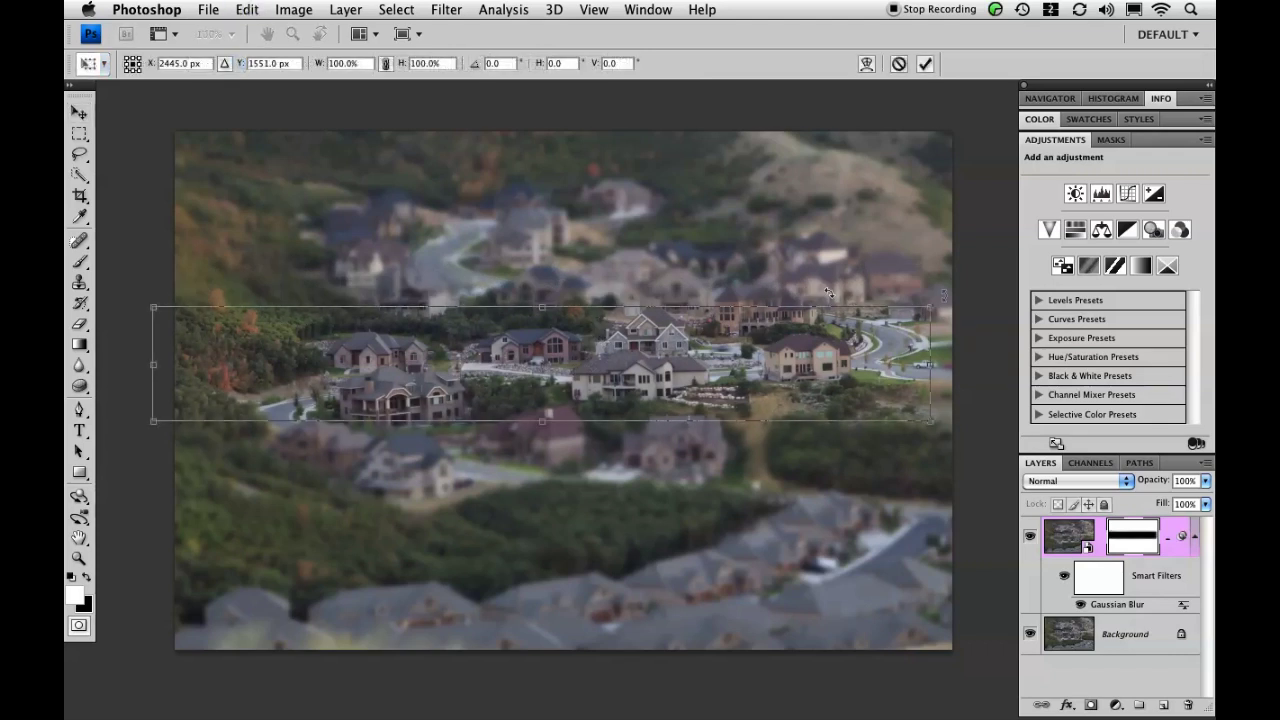
pyautogui.moveTo(957, 284)
pyautogui.mouseDown()
pyautogui.moveTo(995, 236)
pyautogui.moveTo(1010, 240)
pyautogui.moveTo(970, 210)
pyautogui.moveTo(930, 212)
pyautogui.moveTo(972, 276)
pyautogui.mouseUp()
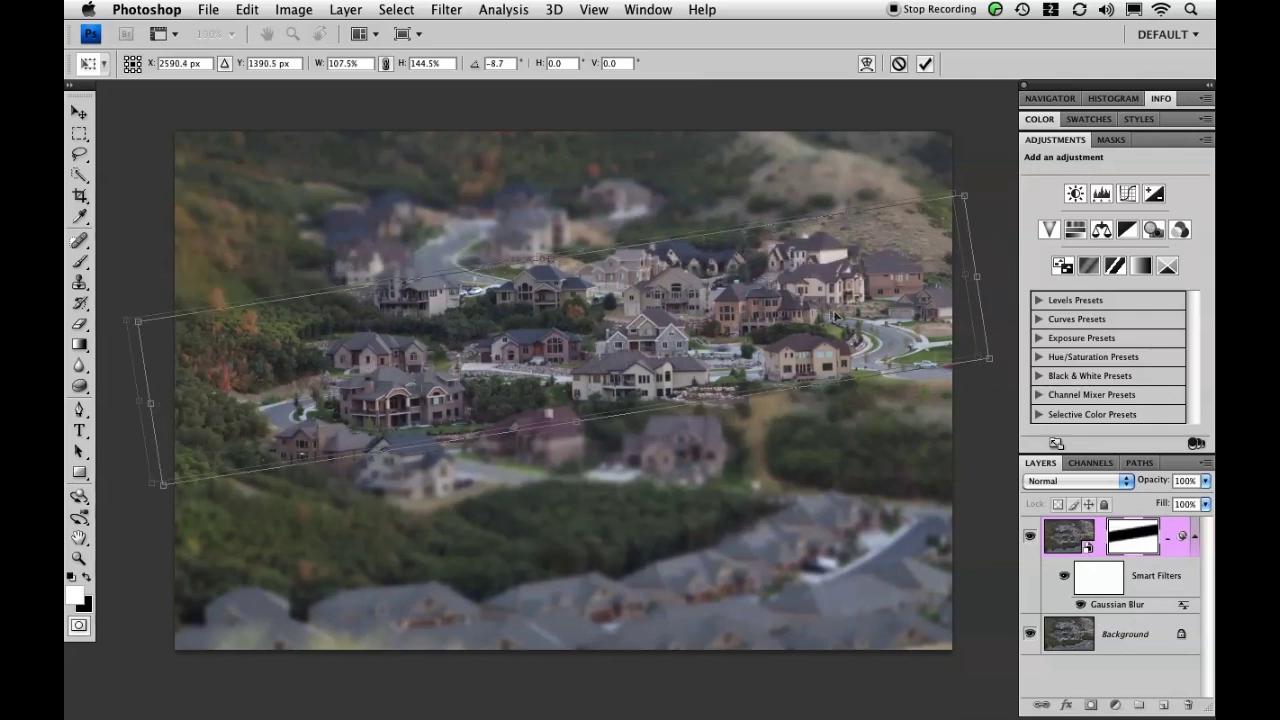
pyautogui.moveTo(836, 317)
pyautogui.mouseDown()
pyautogui.moveTo(829, 309)
pyautogui.moveTo(843, 333)
pyautogui.mouseUp()
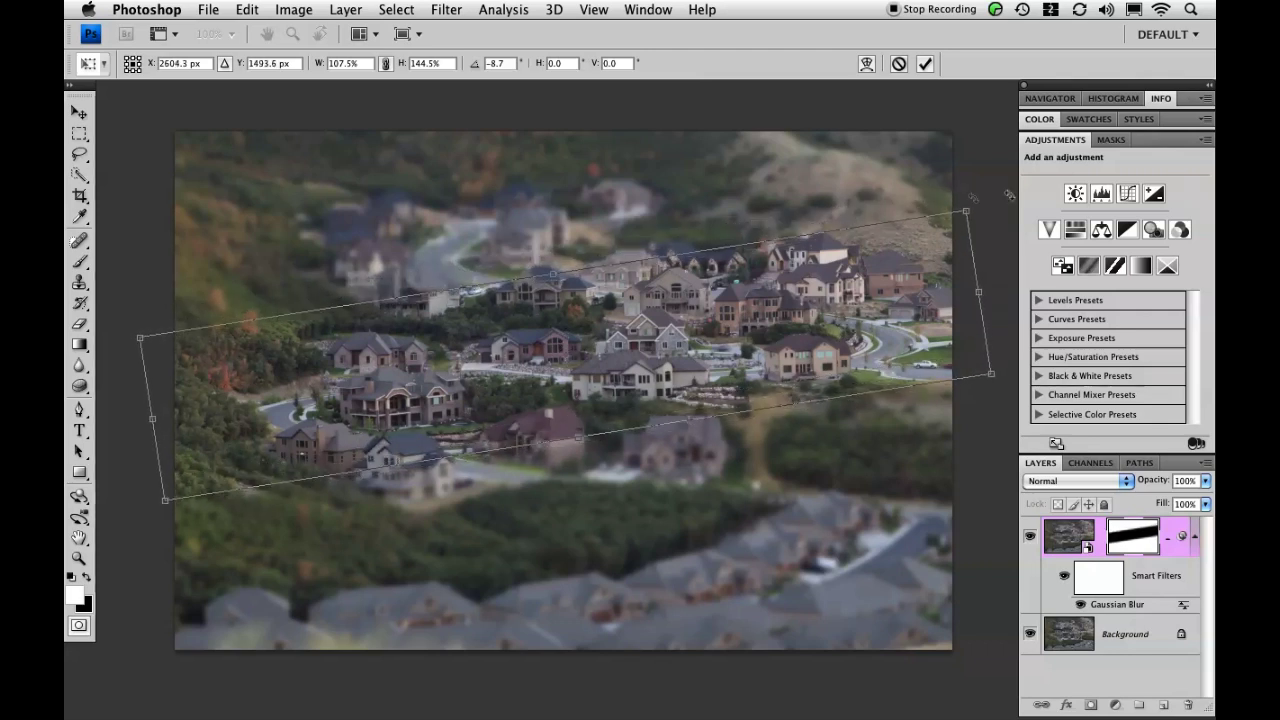
pyautogui.moveTo(978, 208); pyautogui.dragTo(975, 203)
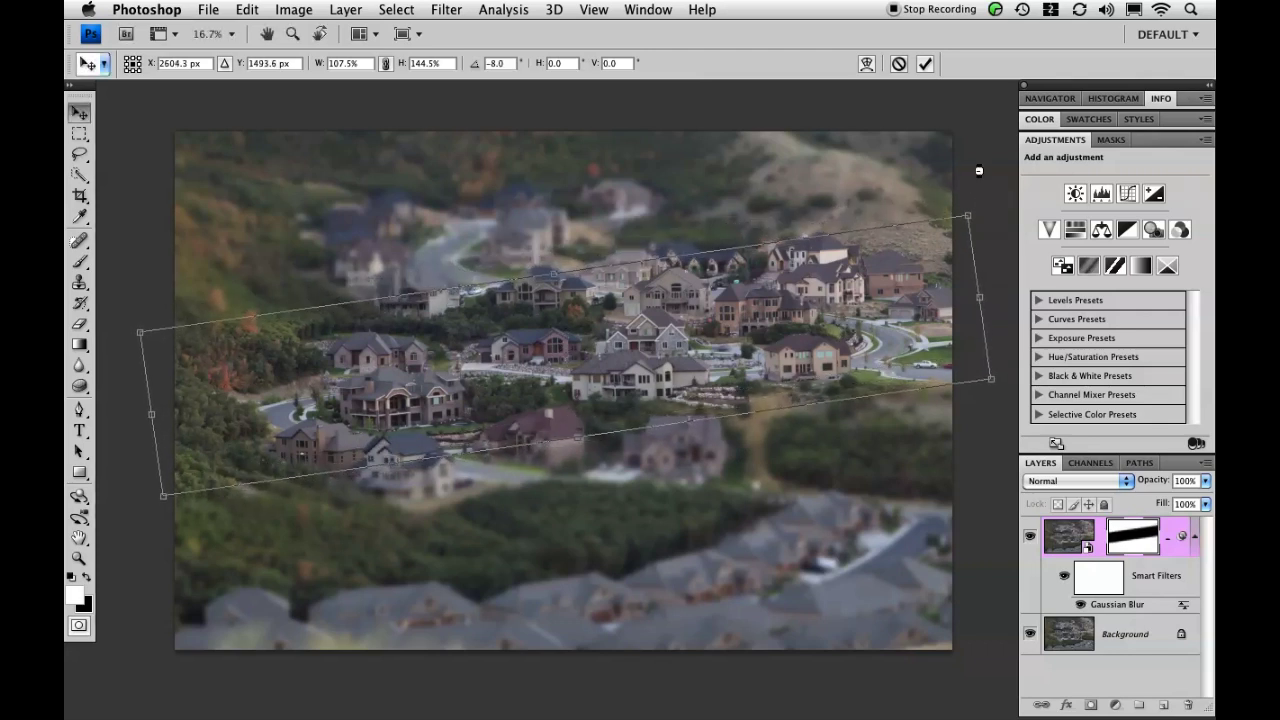
pyautogui.press('Return')
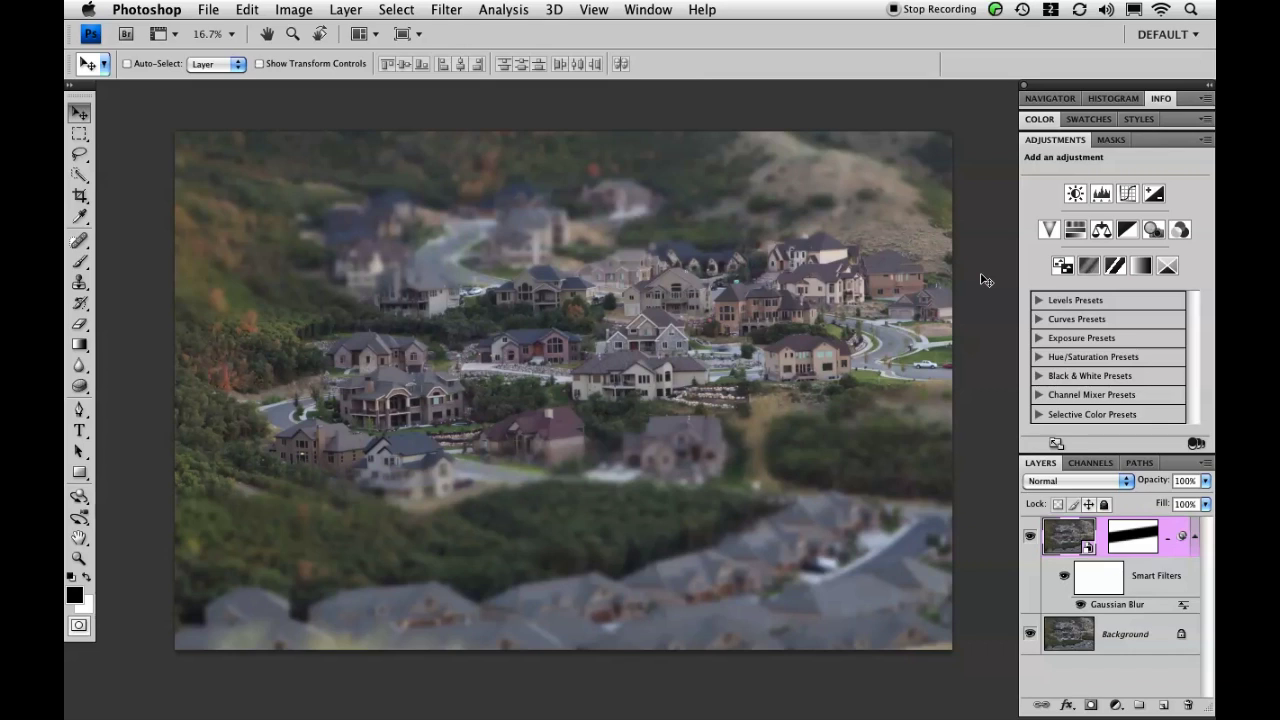
# - Add a Curves adjustment with raised highlights and lowered shadows forming an S-curve
pyautogui.click(1127, 196)
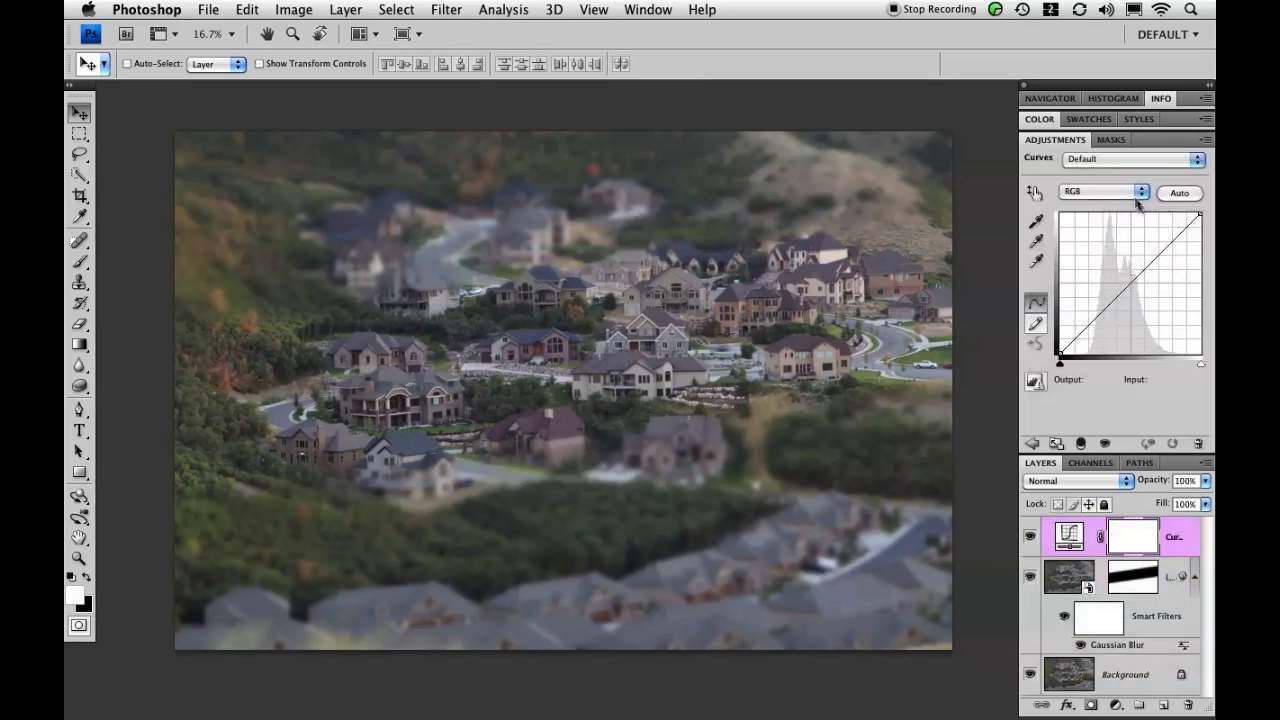
pyautogui.moveTo(1152, 258); pyautogui.dragTo(1162, 243)
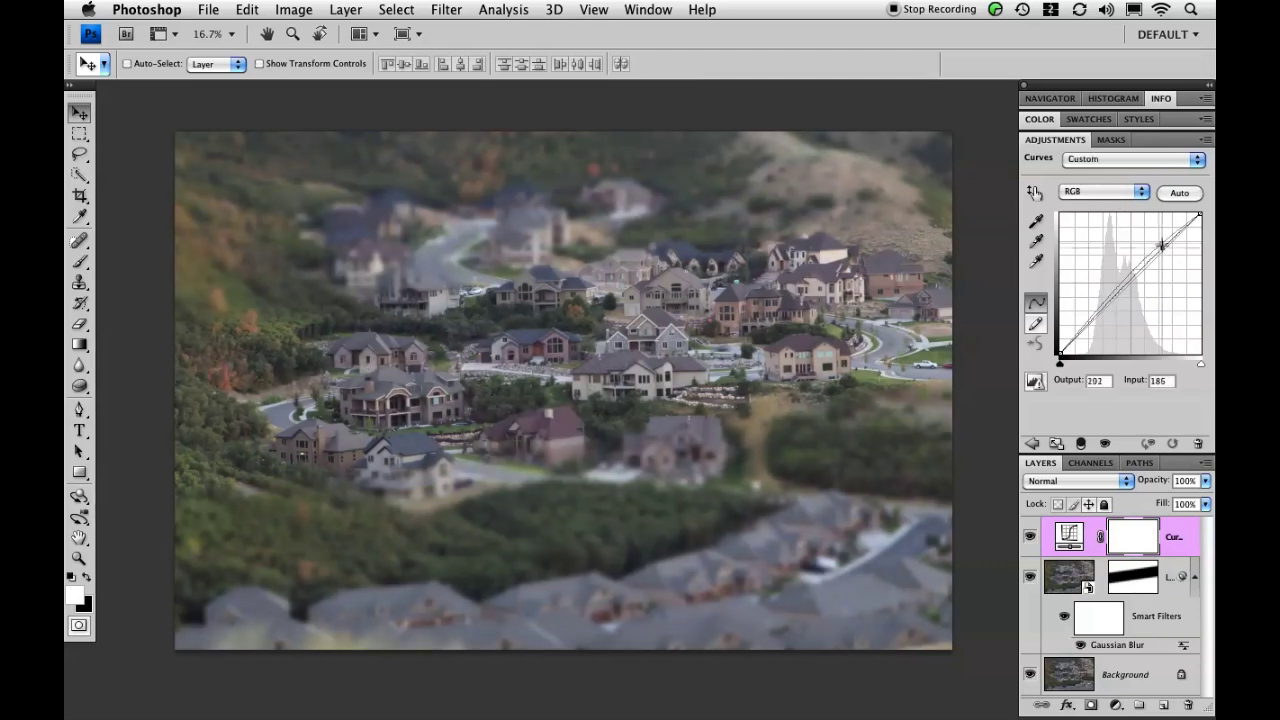
pyautogui.moveTo(1101, 309); pyautogui.dragTo(1099, 322)
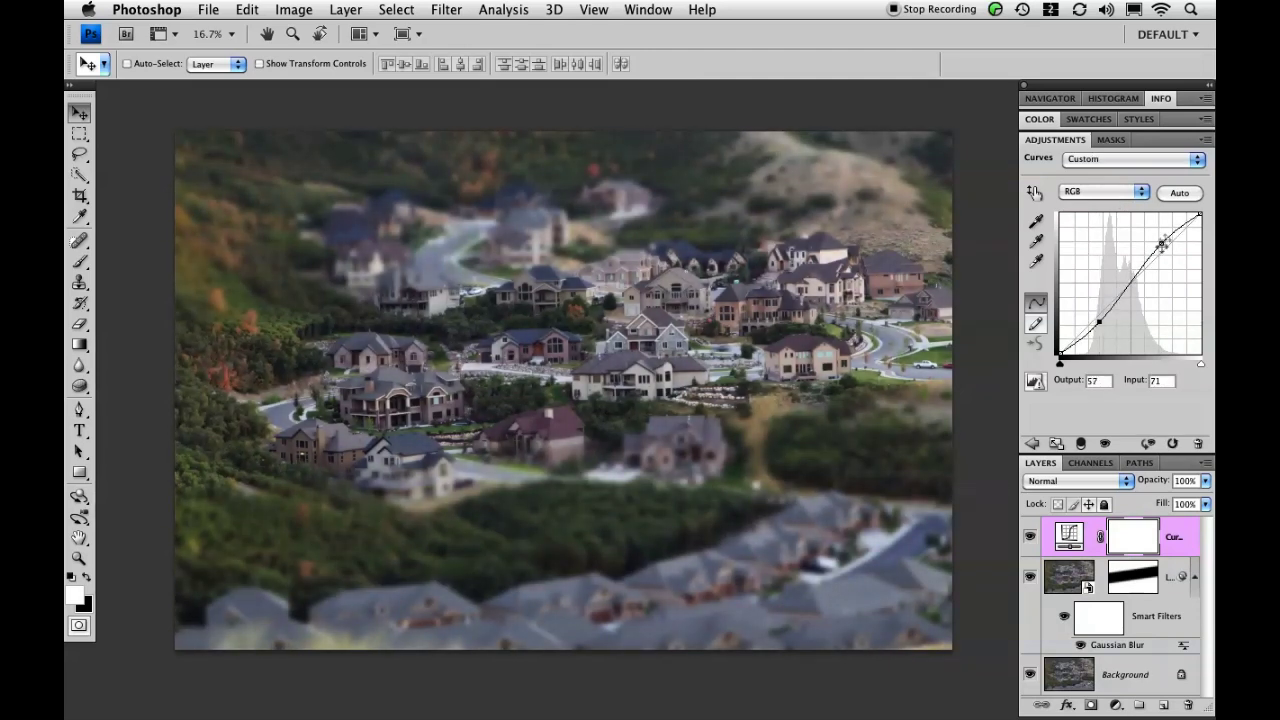
pyautogui.moveTo(1161, 243); pyautogui.dragTo(1161, 242)
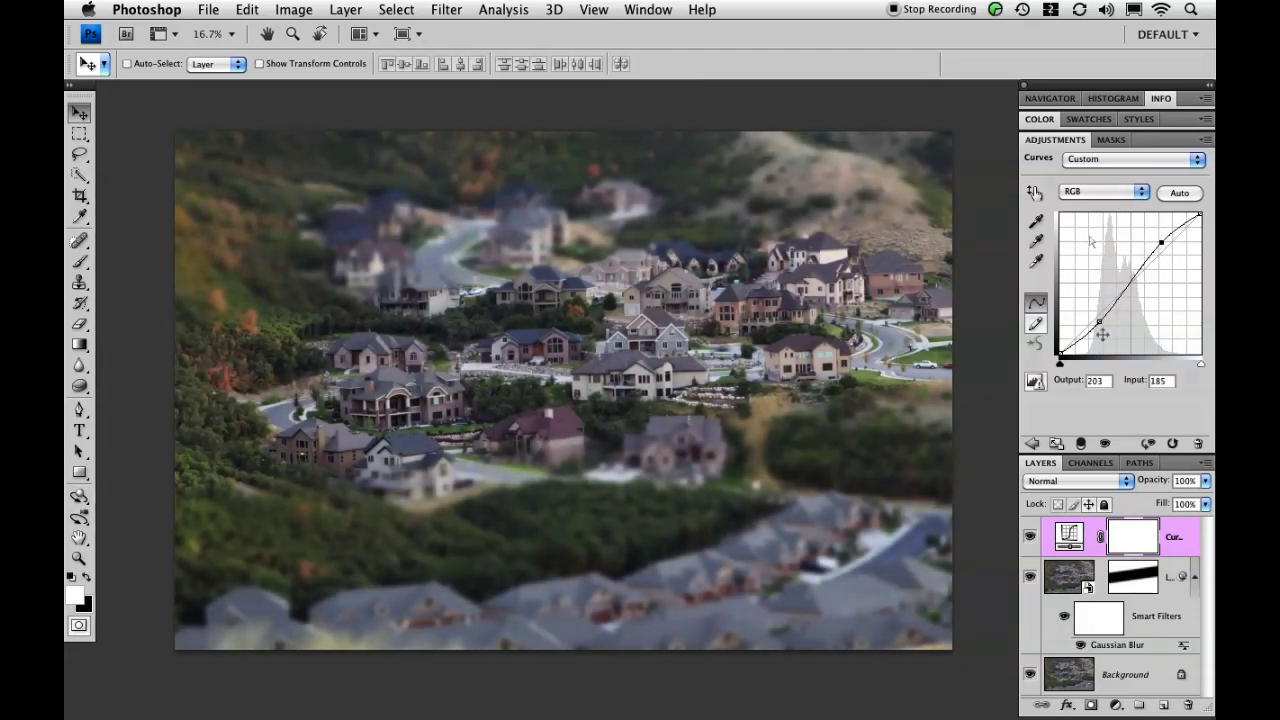
# - Add a Vibrance layer set to +26, then show only the Background for comparison
pyautogui.click(1032, 443)
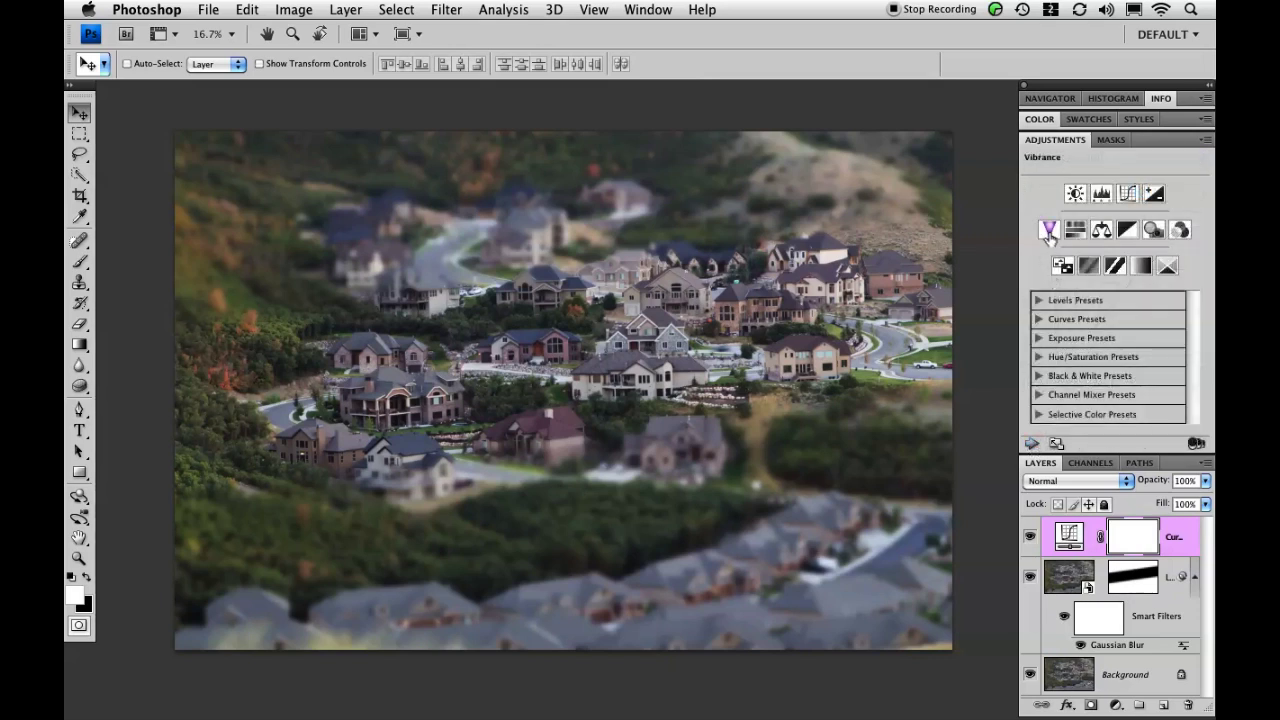
pyautogui.click(1048, 232)
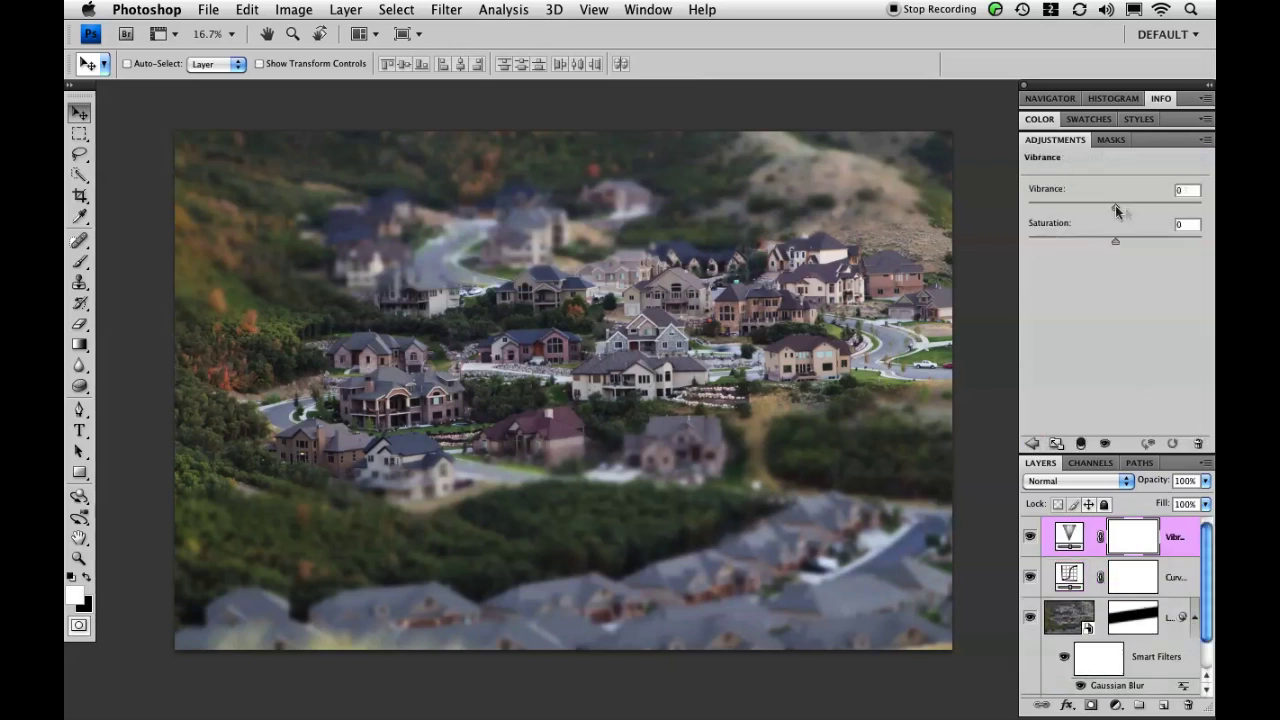
pyautogui.moveTo(1116, 208); pyautogui.dragTo(1135, 207)
pyautogui.moveTo(1138, 207); pyautogui.dragTo(1139, 207)
pyautogui.scroll(-2, 1170, 590)
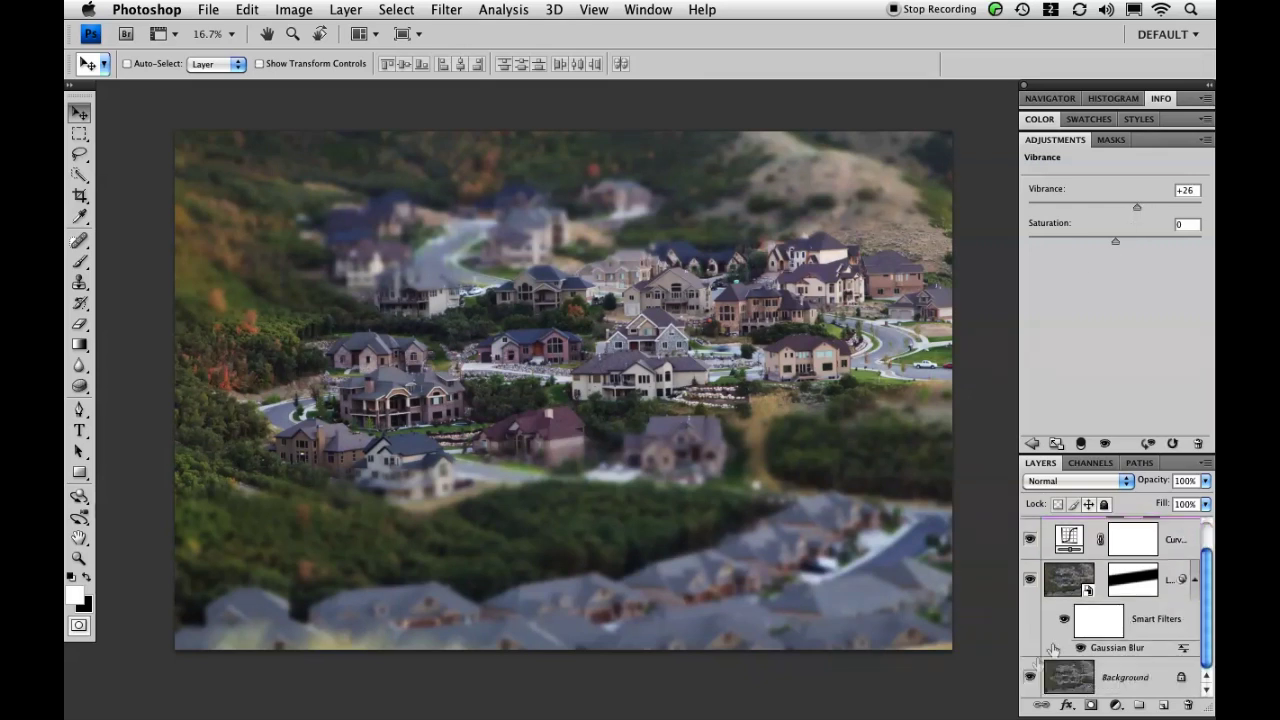
pyautogui.keyDown('alt'); pyautogui.click(1031, 679); pyautogui.keyUp('alt')
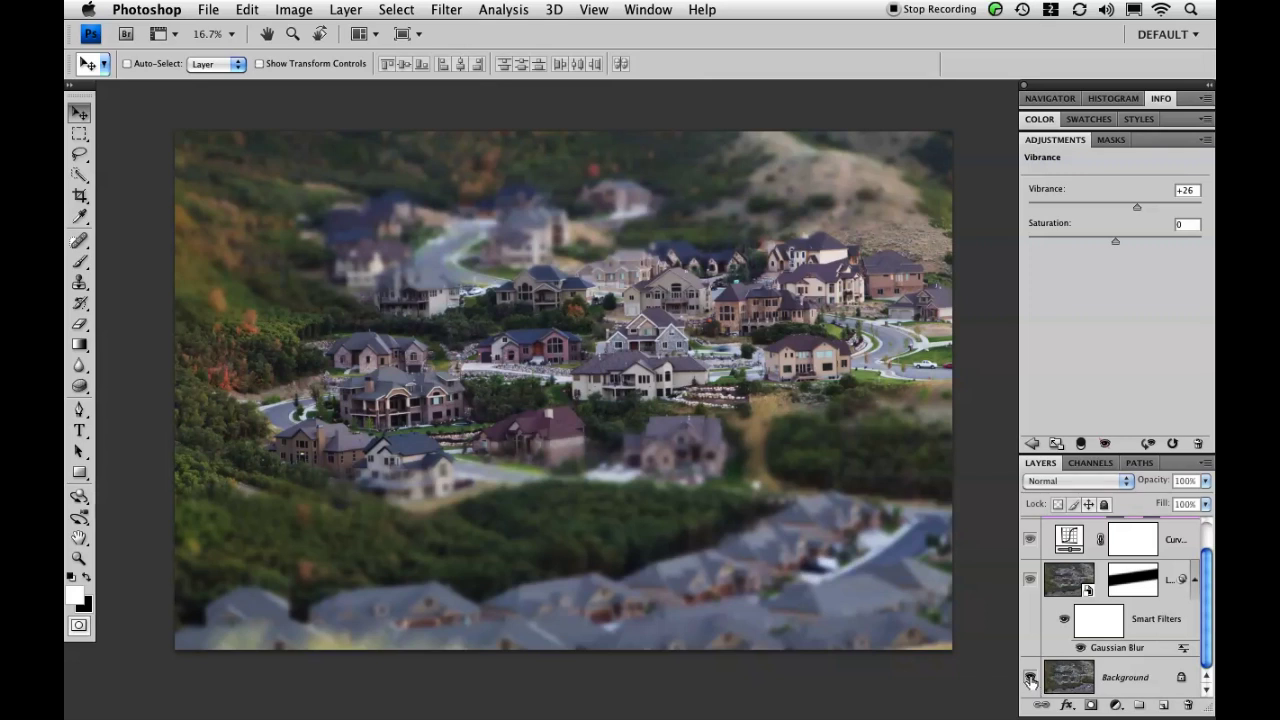